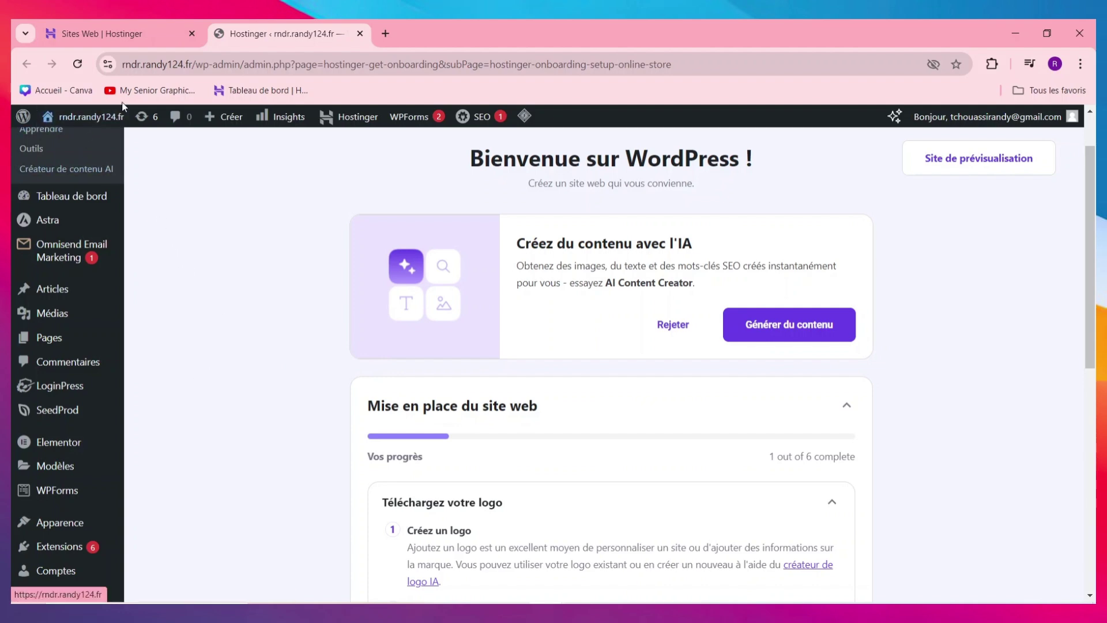
Step: Visit the live rndr.randy124.fr homepage, look through its sections and return to the WordPress admin
mouse_move(80, 115)
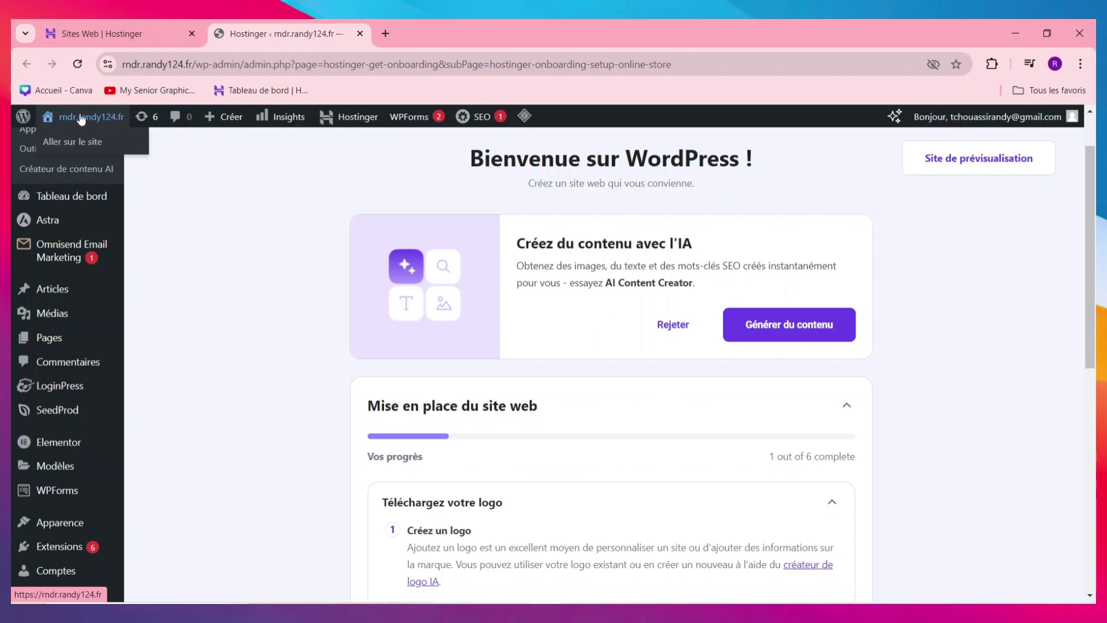
left_click(81, 142)
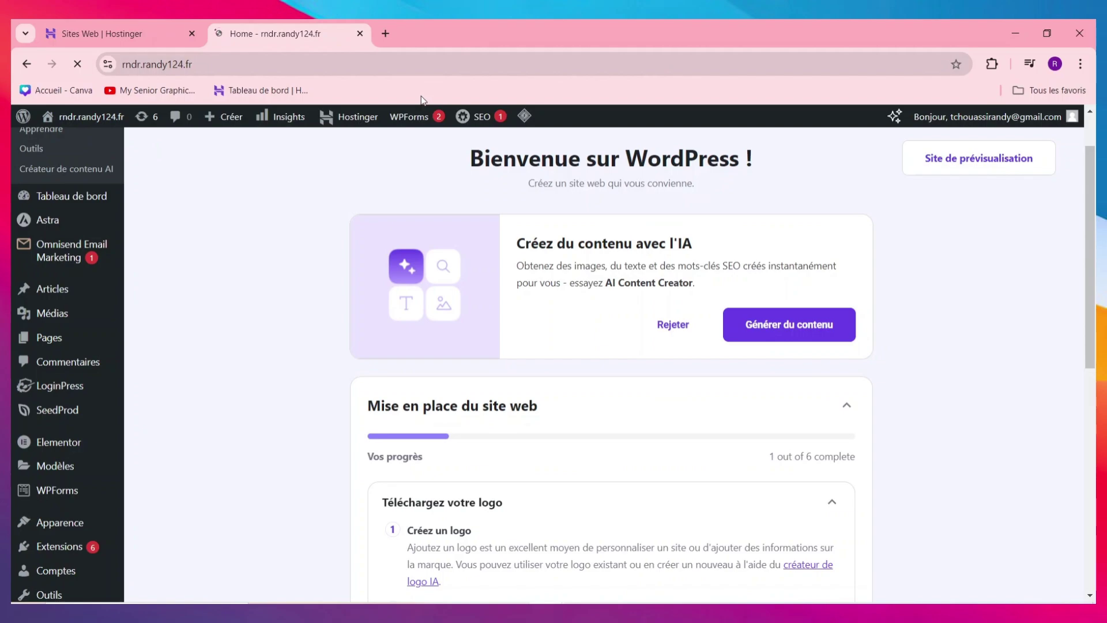
scroll(595, 468, "down", 10)
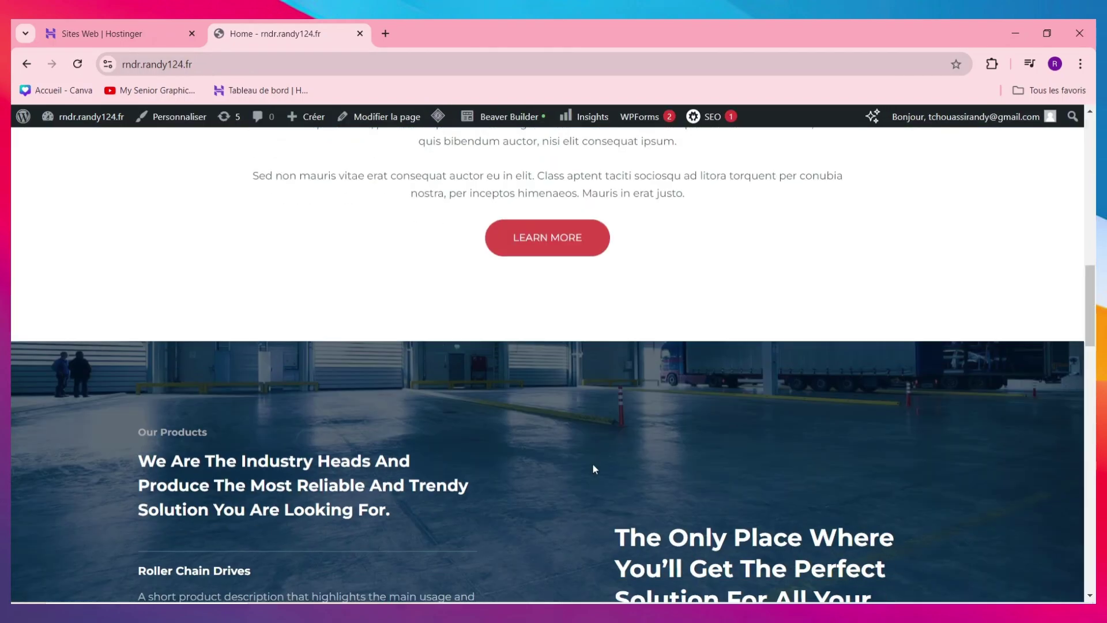
scroll(594, 469, "down", 20)
scroll(582, 500, "up", 6)
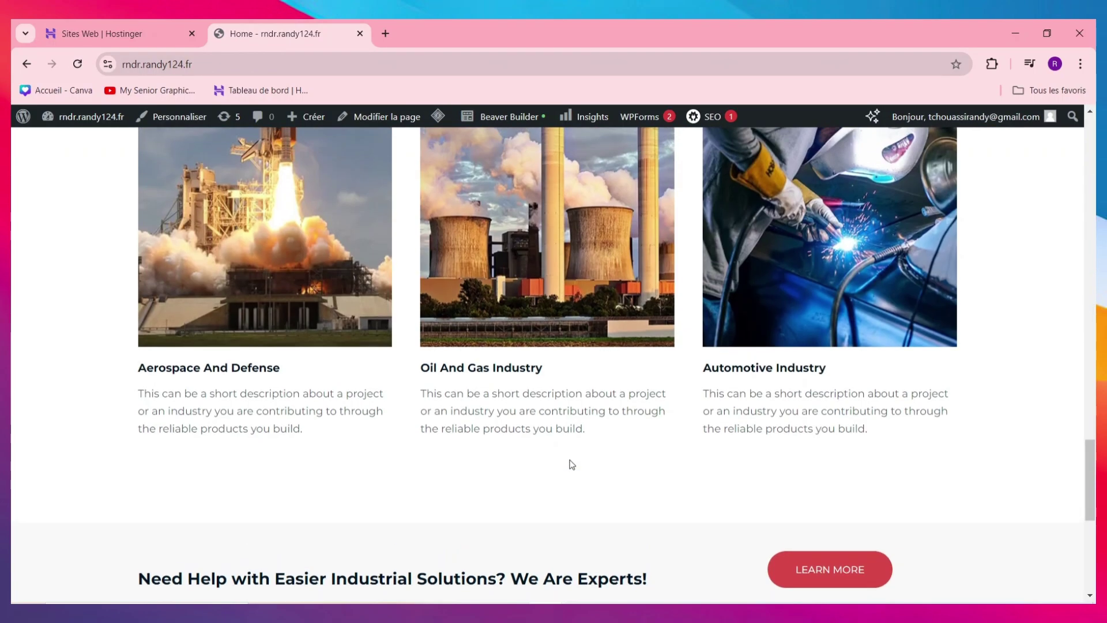
scroll(556, 424, "up", 15)
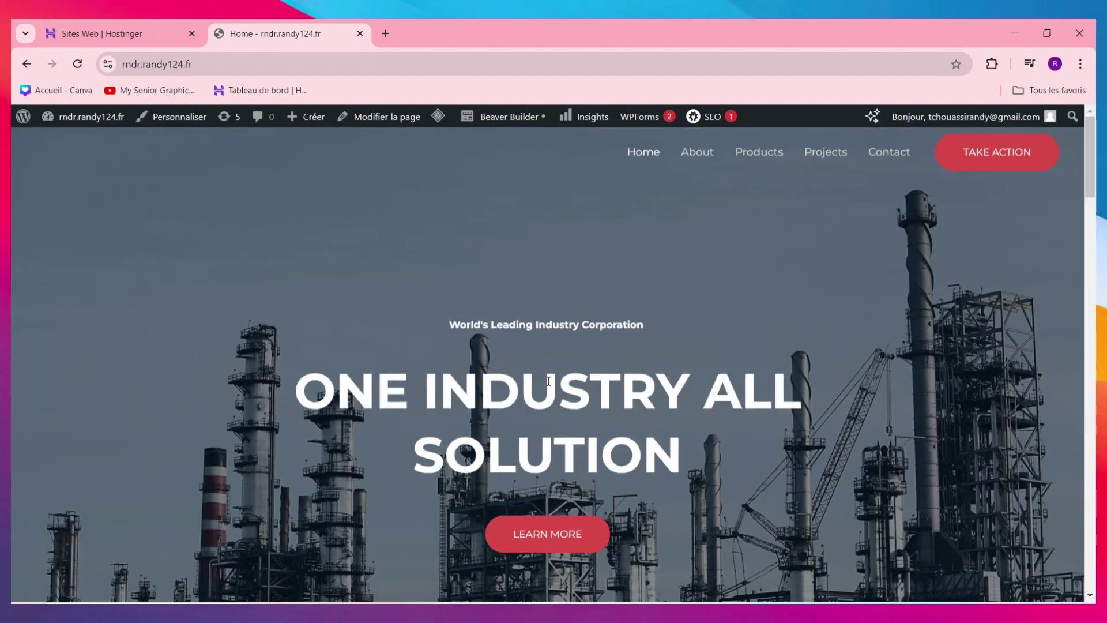
left_click(27, 65)
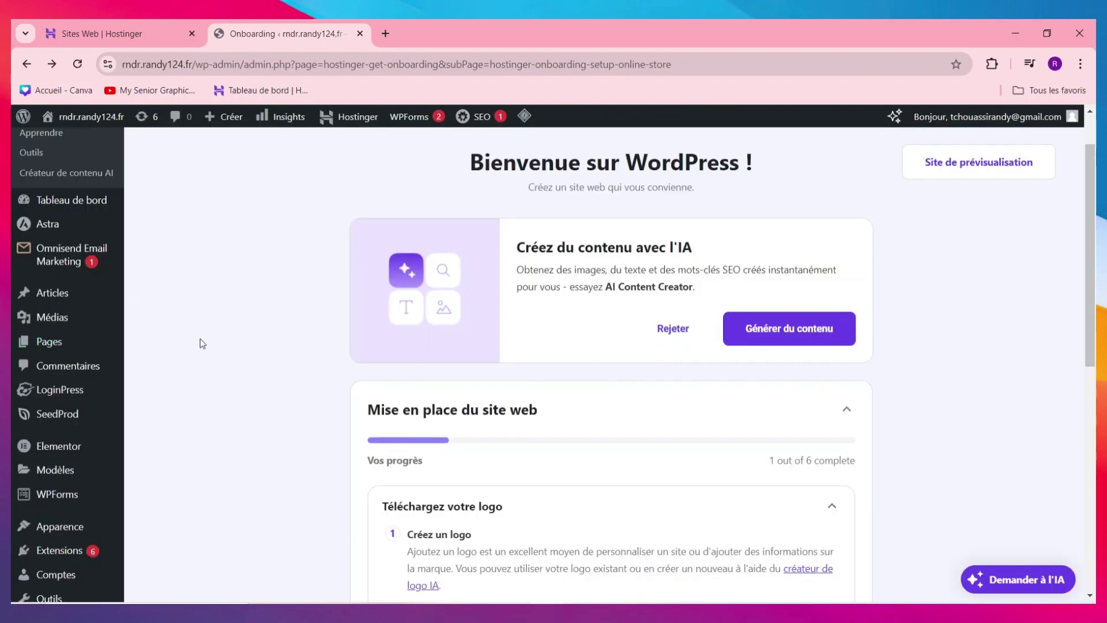
Step: Look through the Hostinger onboarding page, its website setup checklist and the WordPress admin menu entries
scroll(217, 351, "down", 5)
scroll(219, 351, "up", 4)
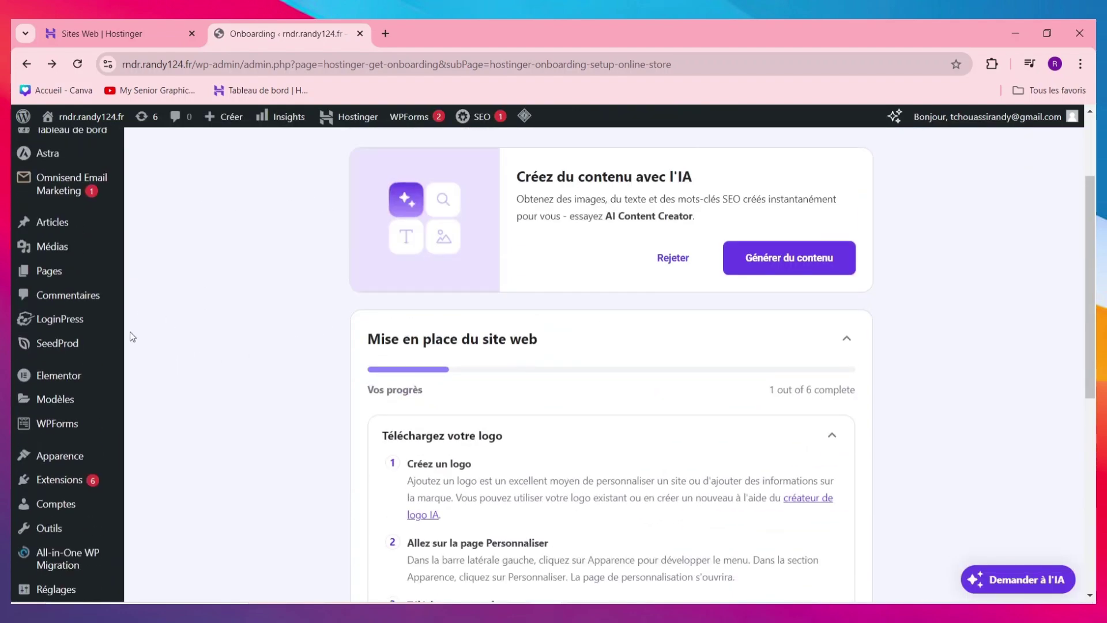
scroll(130, 334, "down", 3)
scroll(116, 358, "up", 4)
mouse_move(92, 320)
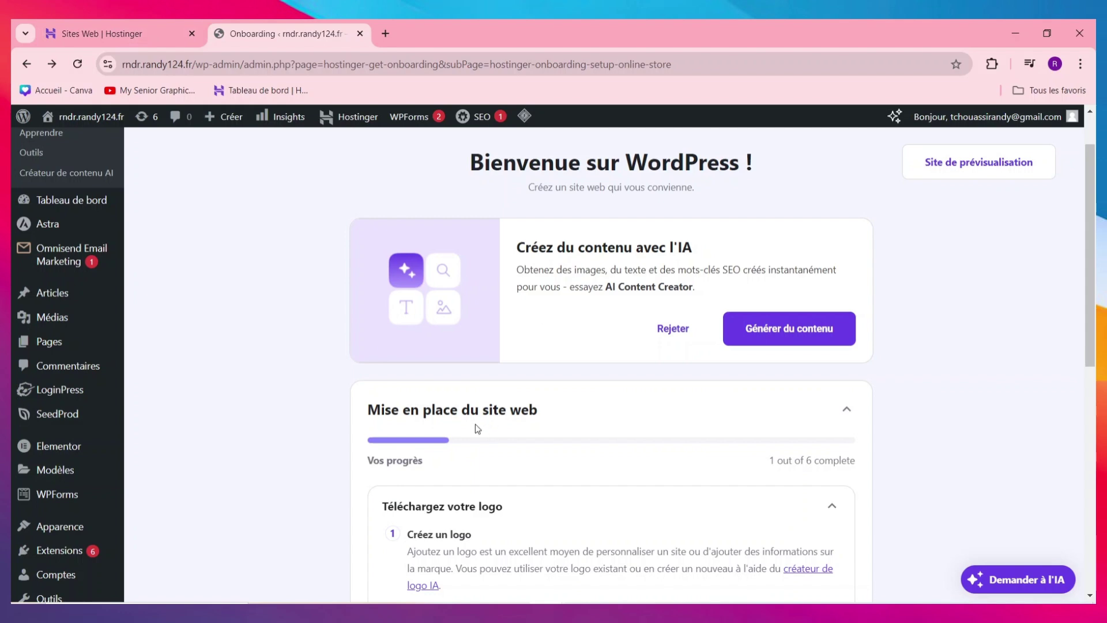
scroll(475, 424, "down", 7)
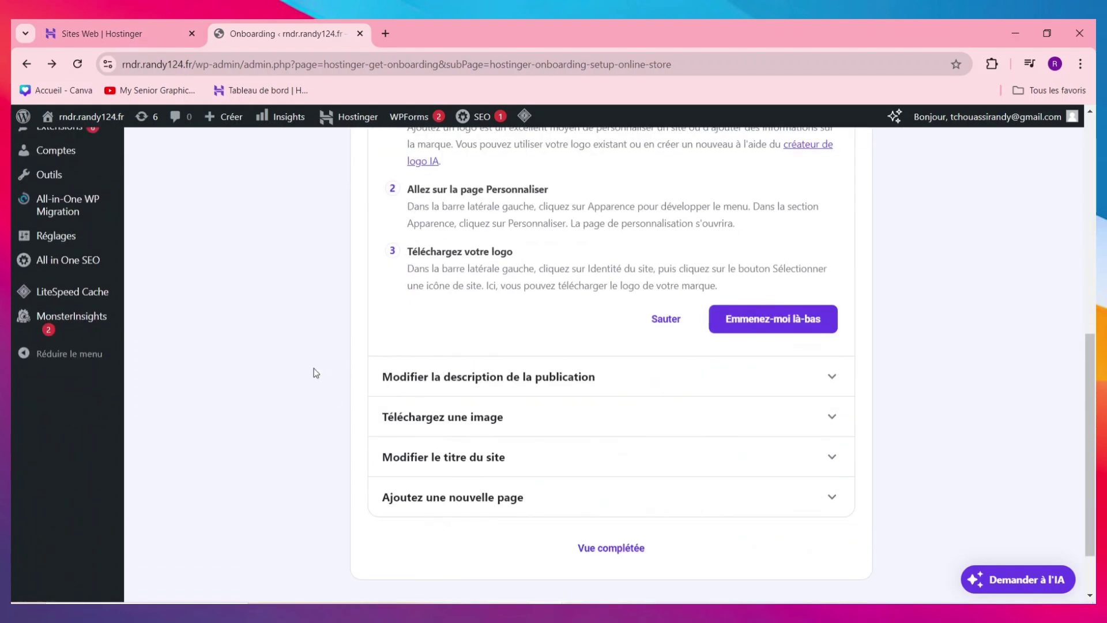
scroll(220, 318, "up", 3)
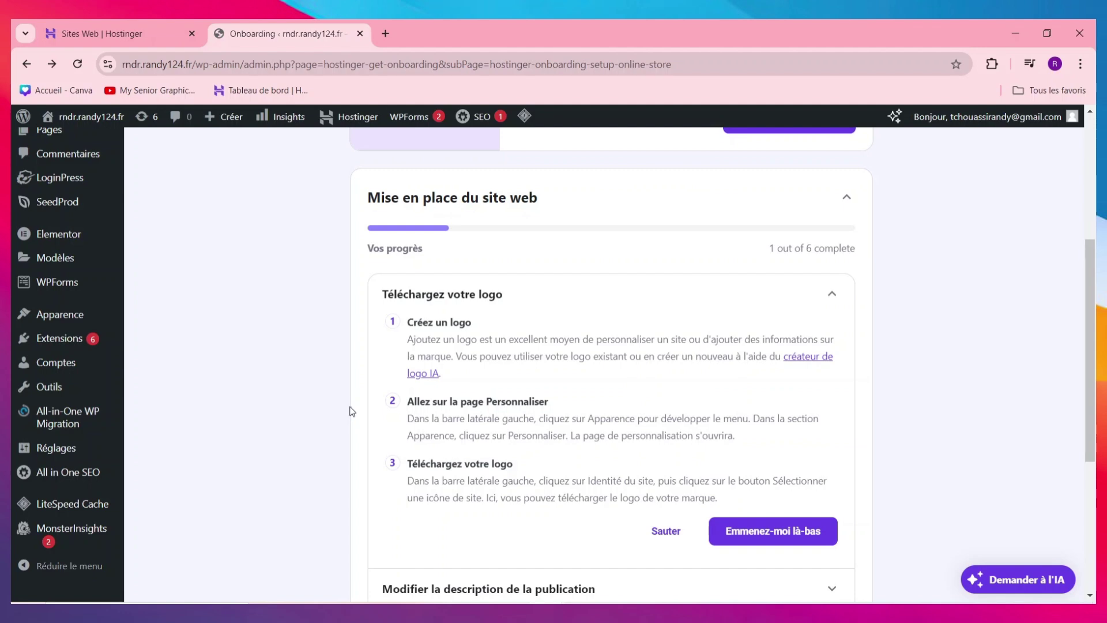
scroll(223, 353, "up", 4)
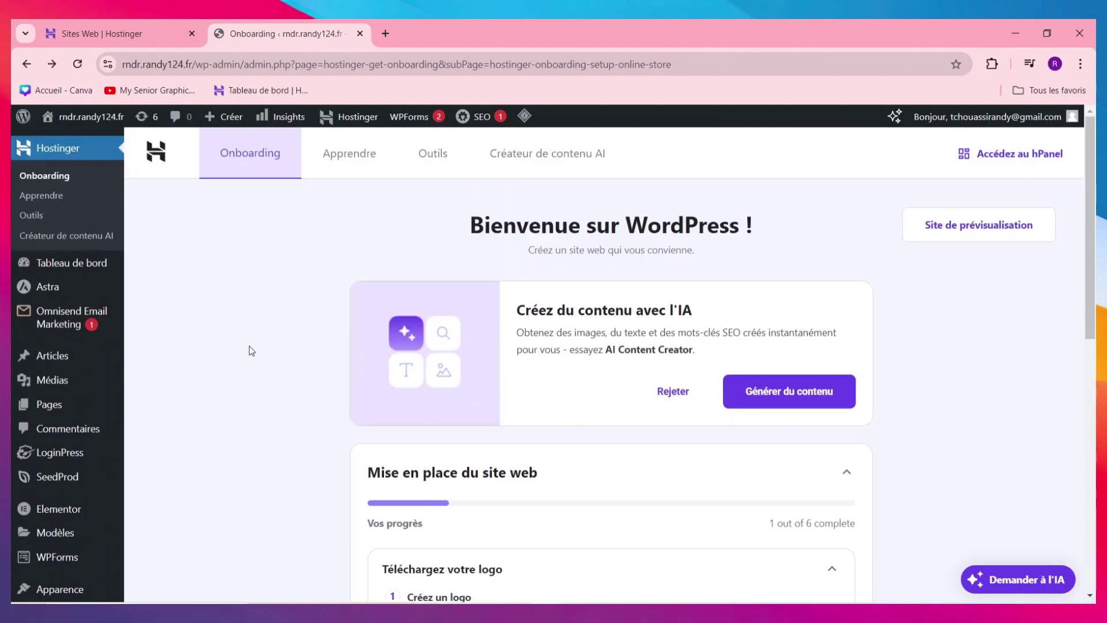
Step: Open the page for adding extensions and browse the featured plugins and popular tags
scroll(341, 336, "down", 3)
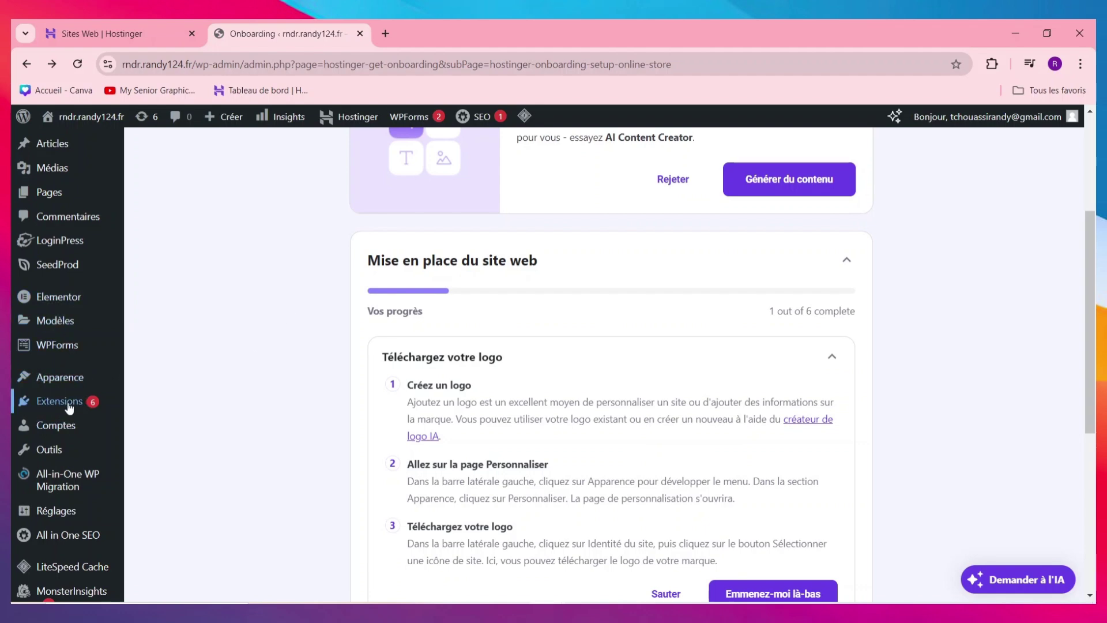
mouse_move(51, 403)
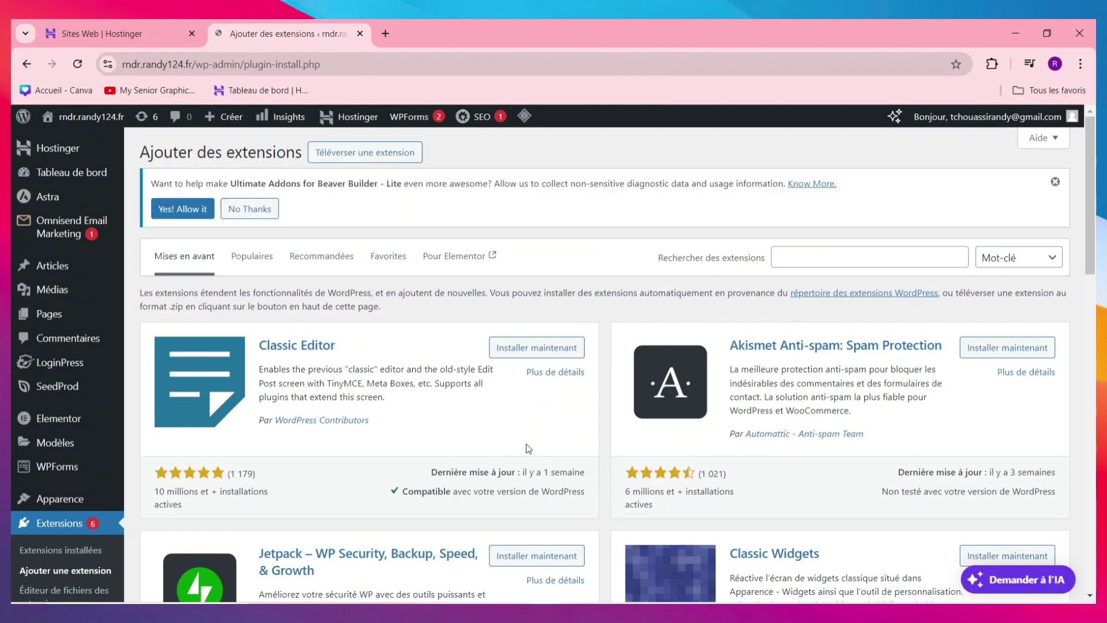
scroll(536, 404, "down", 10)
scroll(536, 414, "down", 5)
scroll(534, 414, "up", 15)
scroll(665, 411, "down", 15)
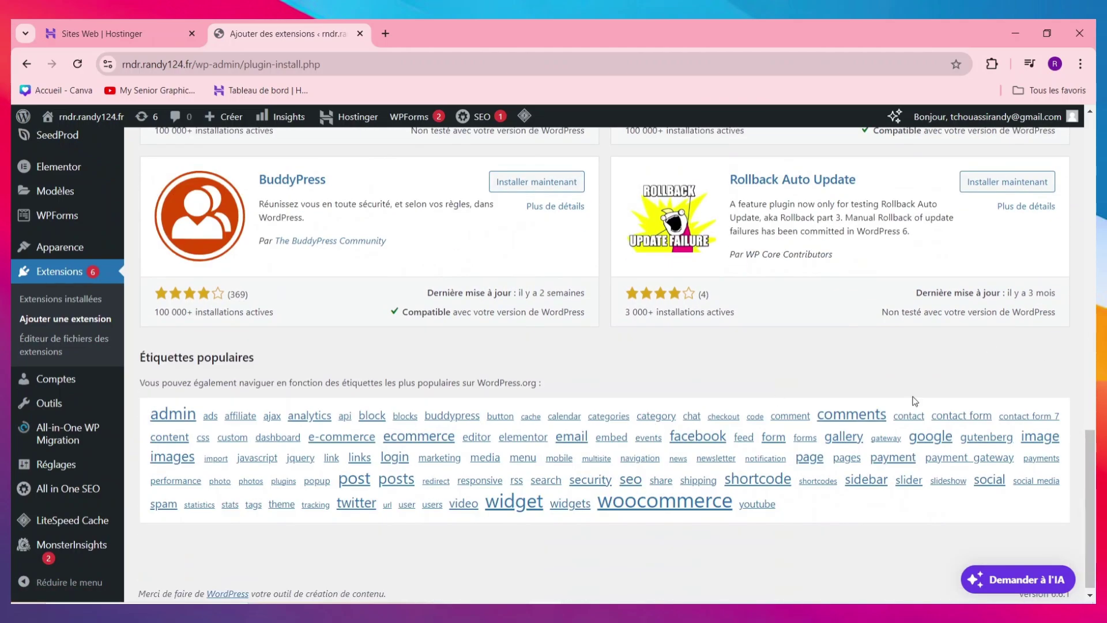
scroll(582, 456, "up", 12)
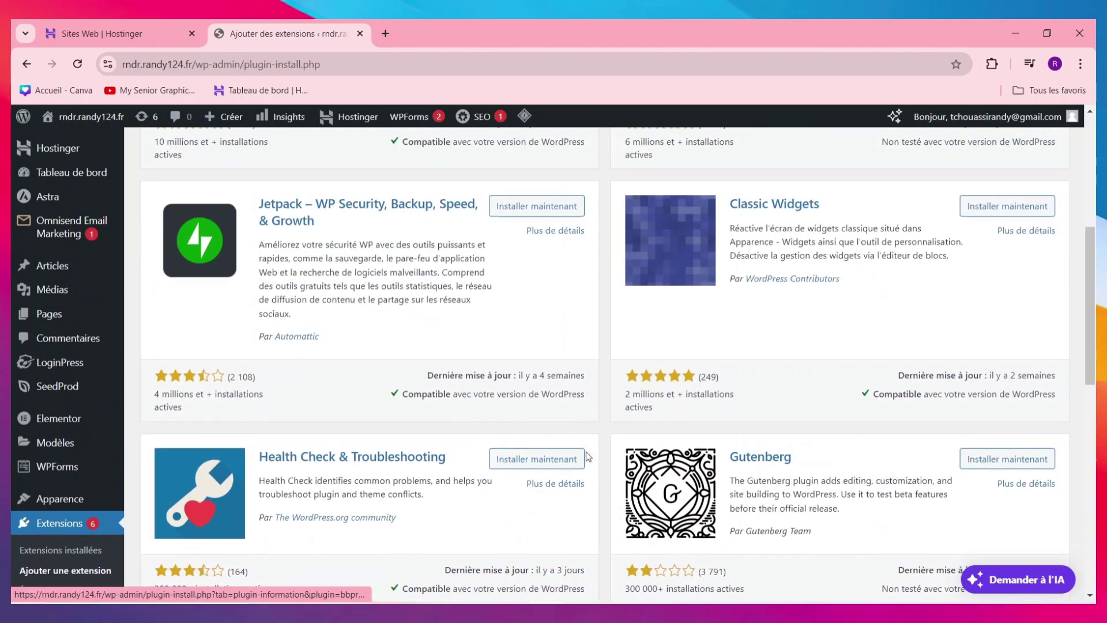
scroll(587, 450, "up", 5)
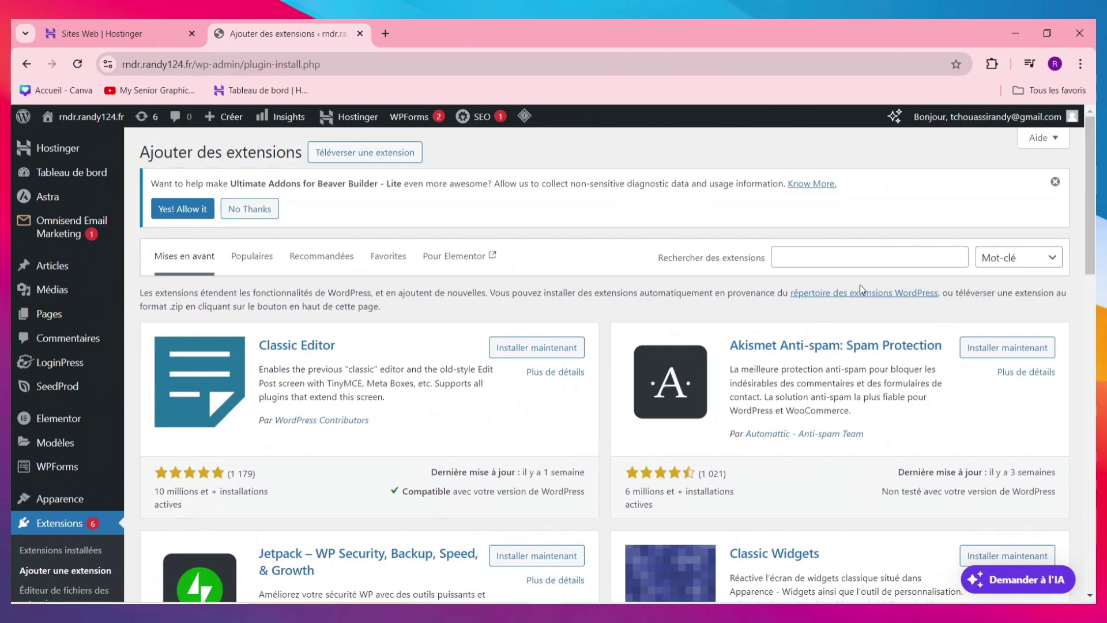
Step: Search the extension directory for "wp all in one" and check the All-in-One WP Migration and Backup entry
left_click(843, 265)
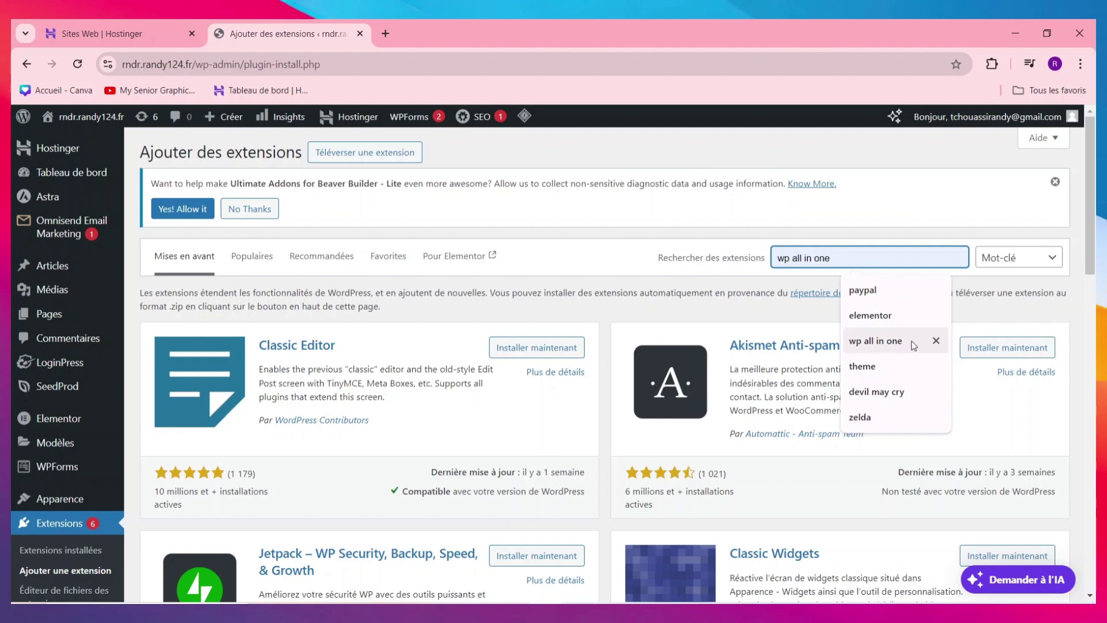
left_click(892, 346)
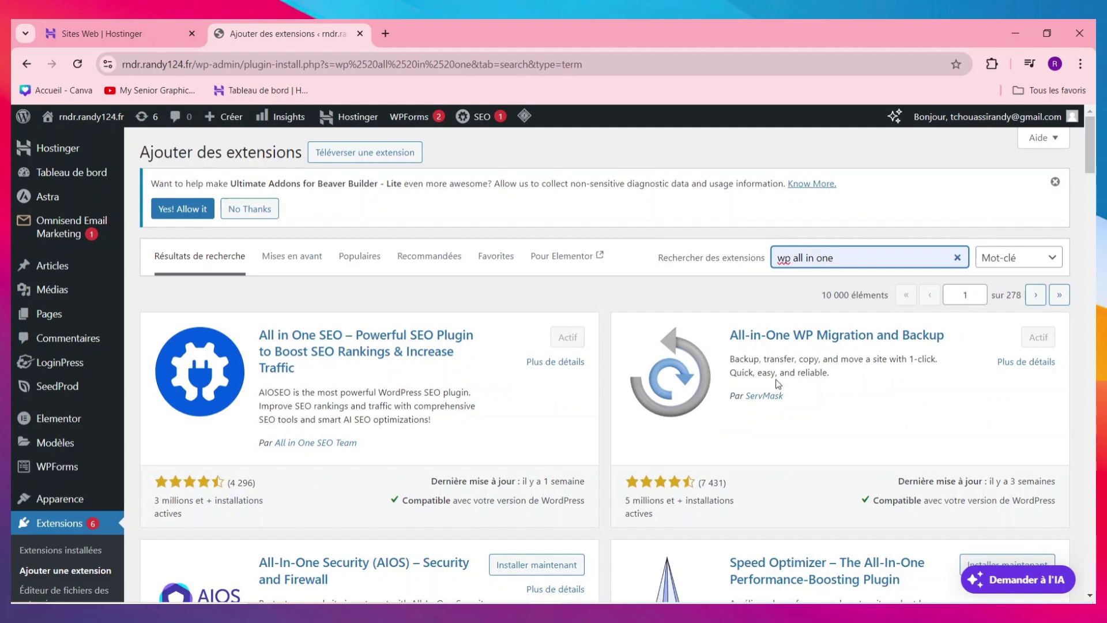
scroll(704, 227, "down", 3)
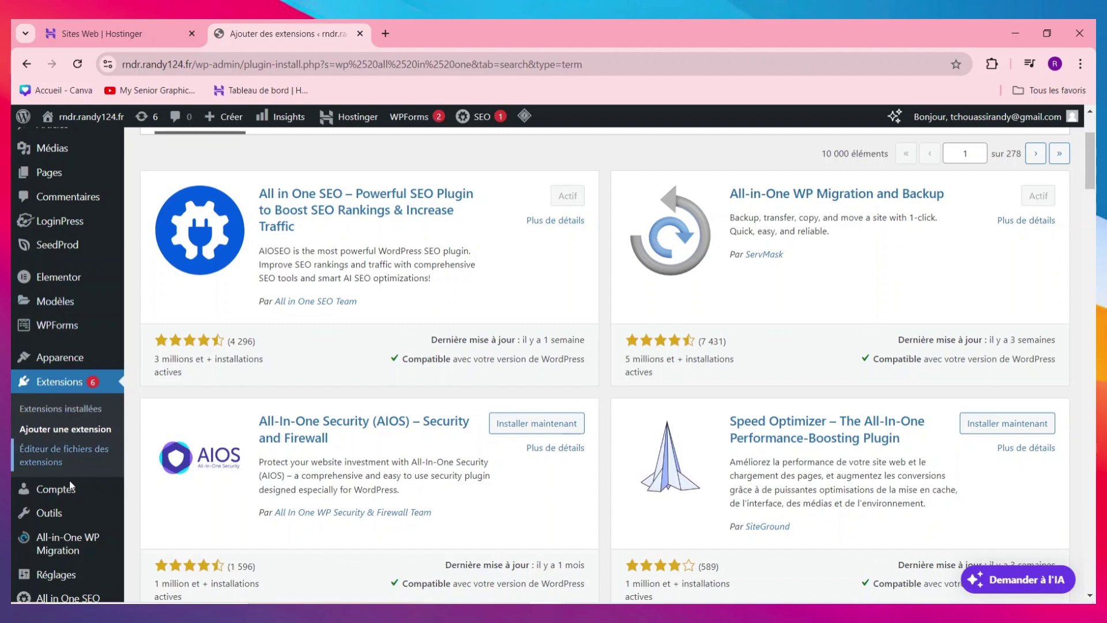
scroll(119, 333, "up", 1)
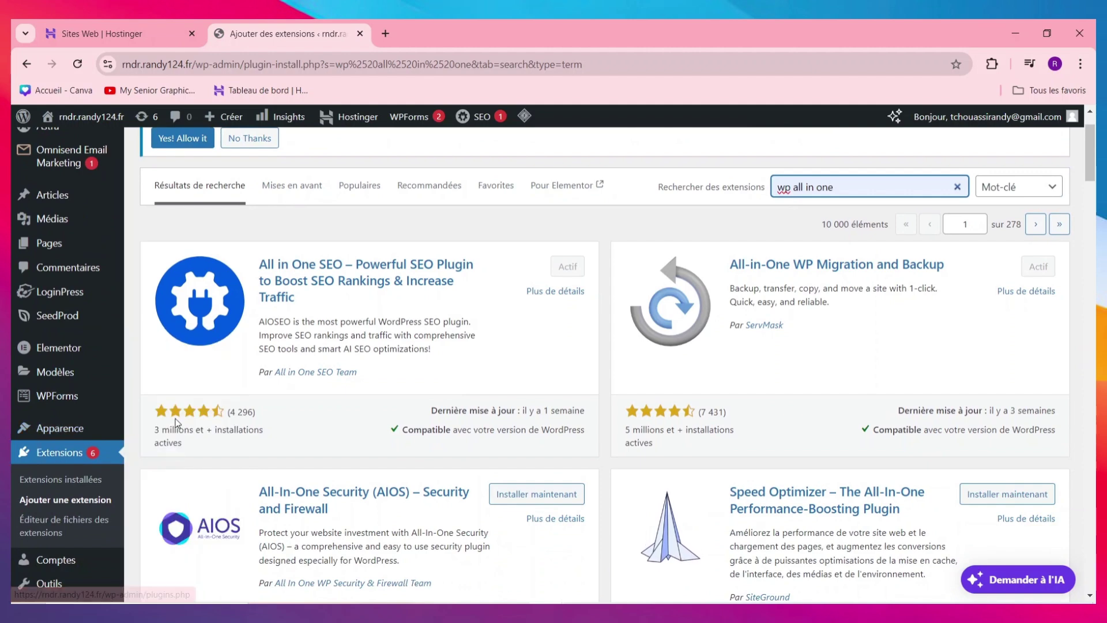
Step: Open the list of installed extensions and review it, including All-in-One WP Migration
left_click(95, 452)
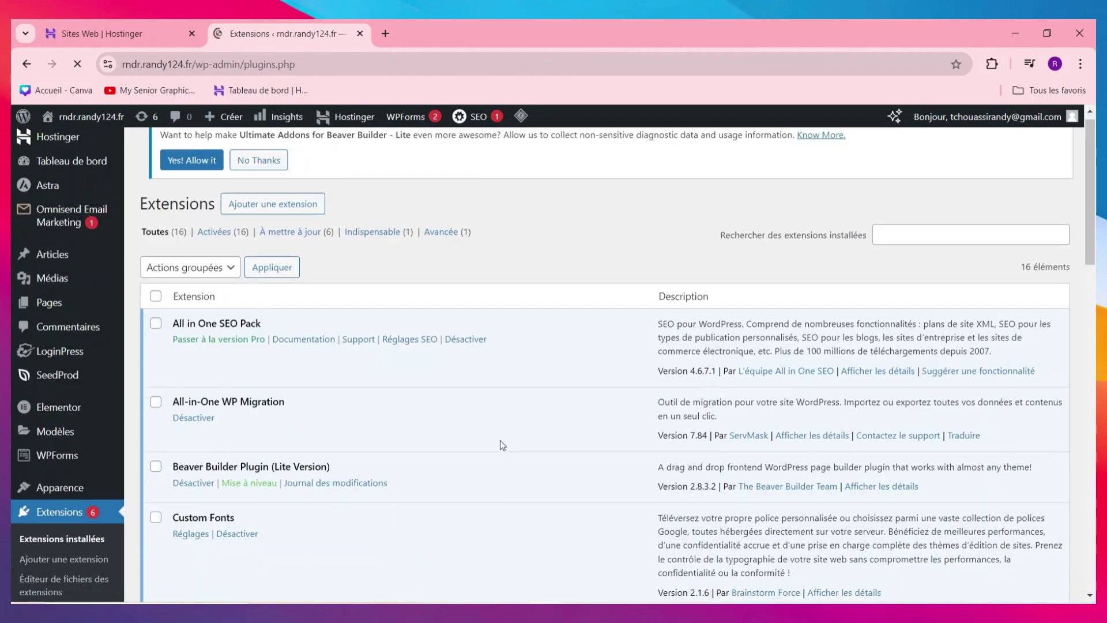
scroll(499, 455, "down", 10)
scroll(385, 396, "down", 6)
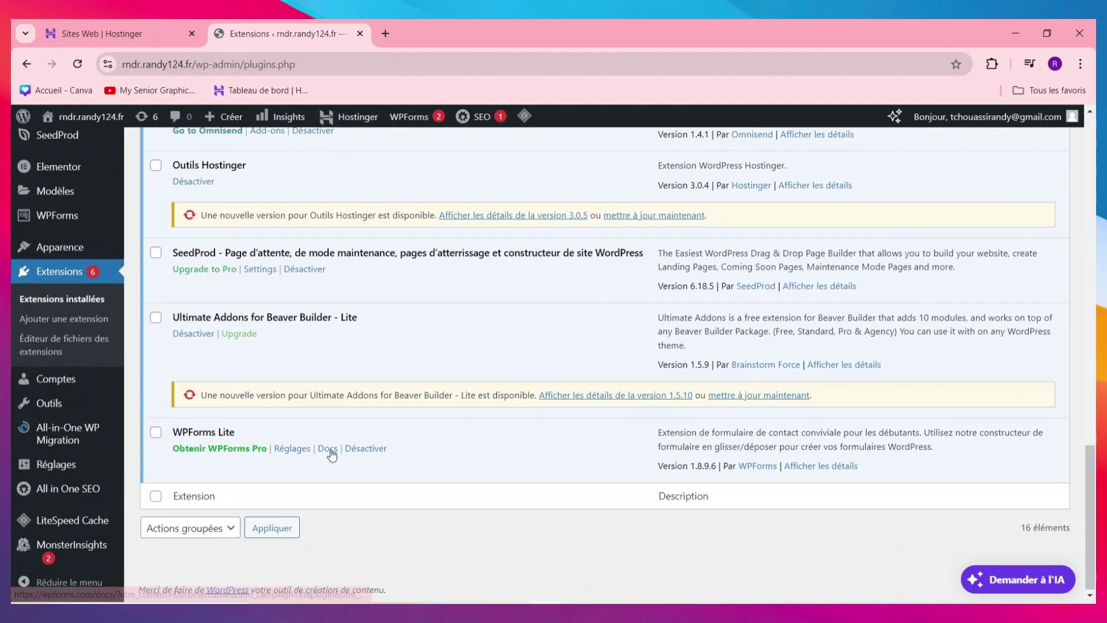
scroll(338, 421, "up", 7)
scroll(335, 417, "up", 10)
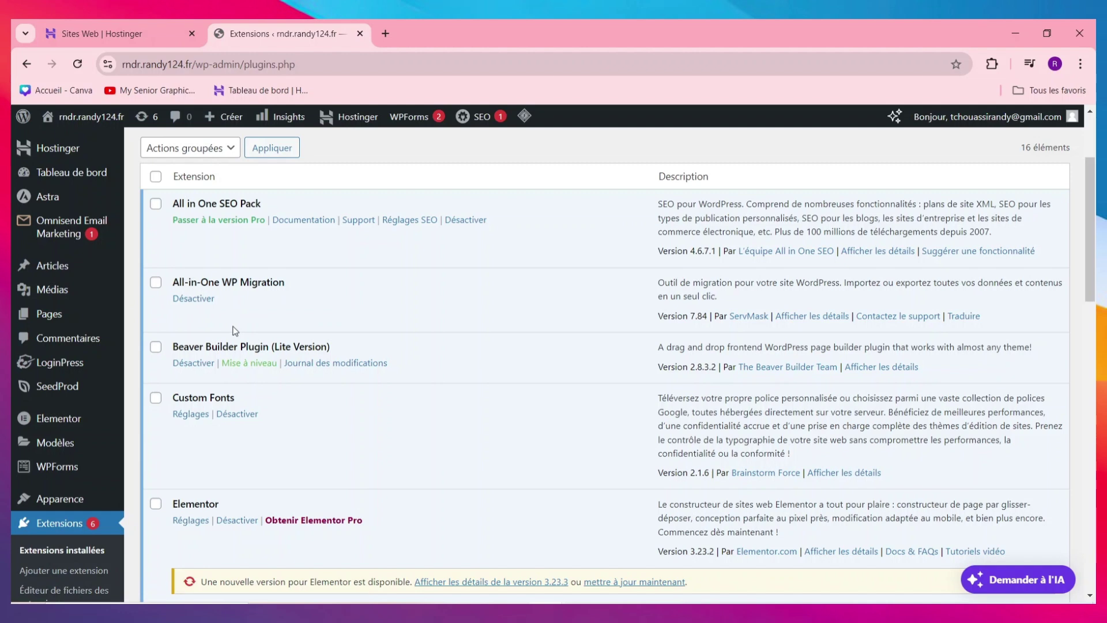
scroll(238, 330, "up", 1)
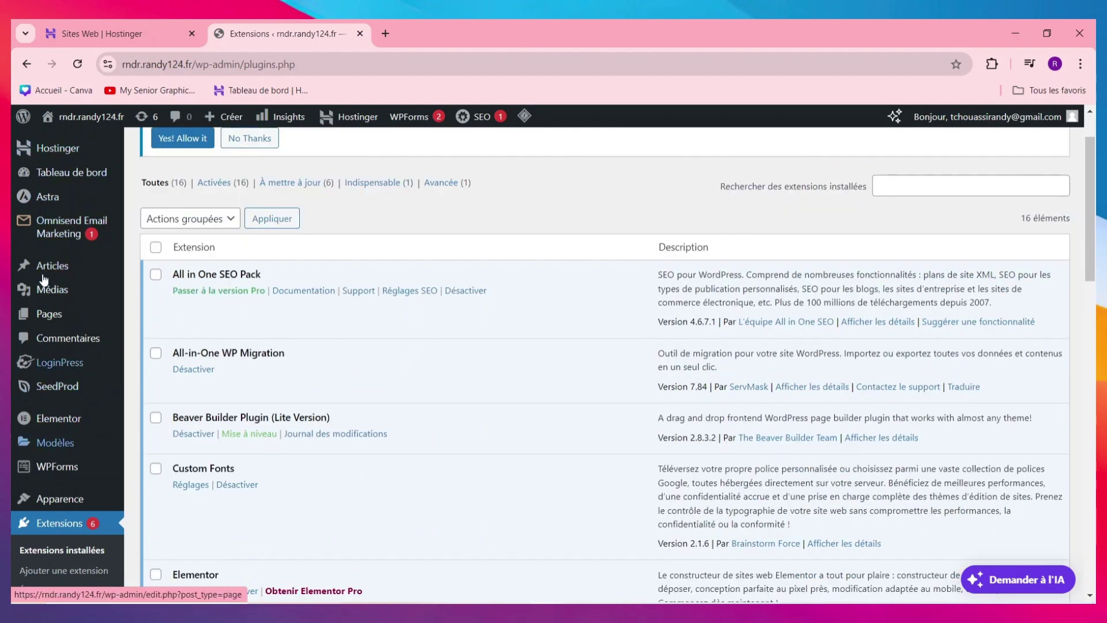
Step: Open the All-in-One WP Migration export page and add an extra blank search-and-replace rule, leaving it collapsed
scroll(58, 315, "down", 5)
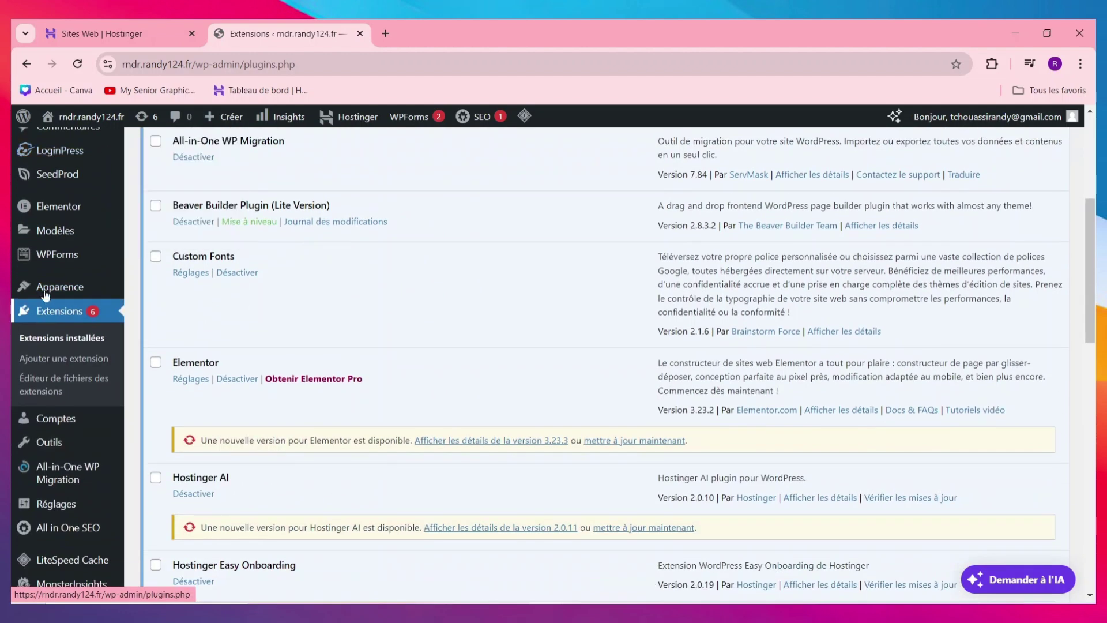
mouse_move(71, 442)
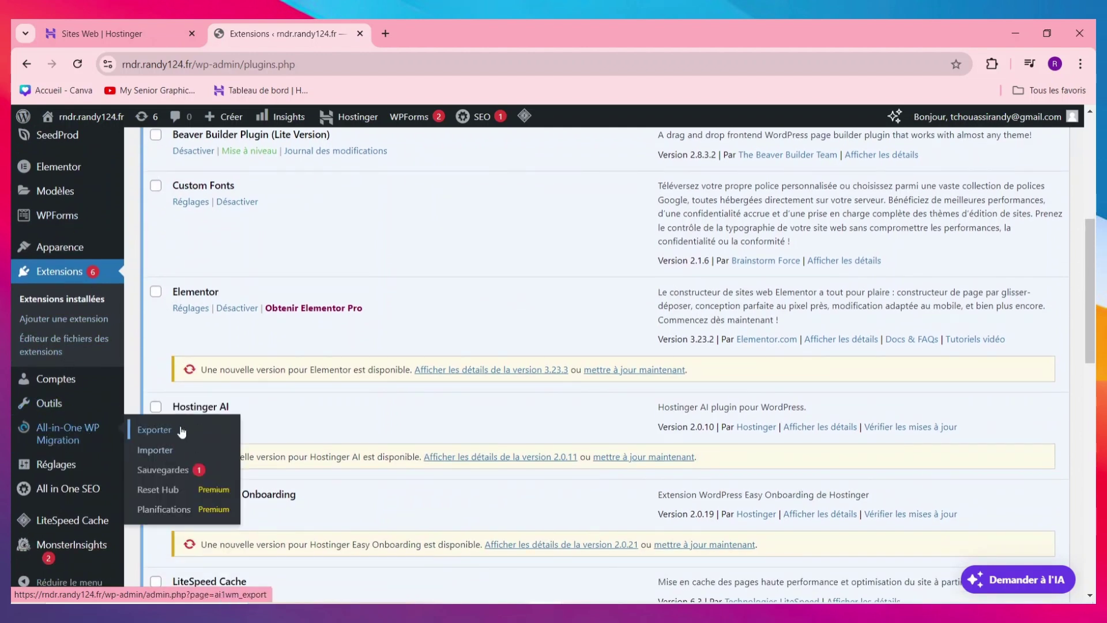
left_click(160, 428)
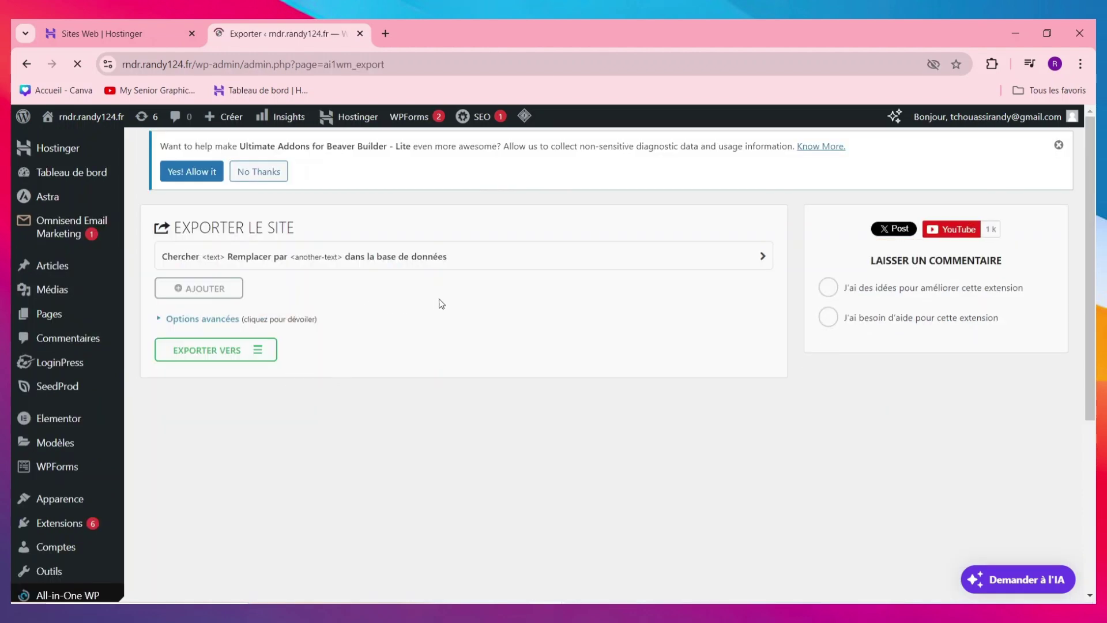
left_click(217, 290)
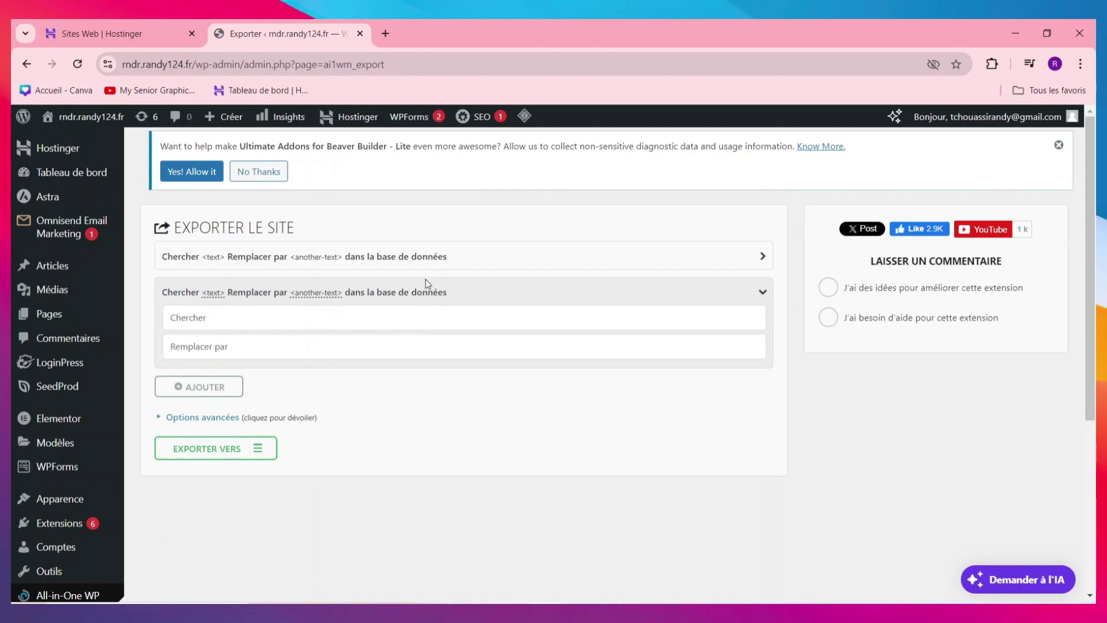
left_click(762, 292)
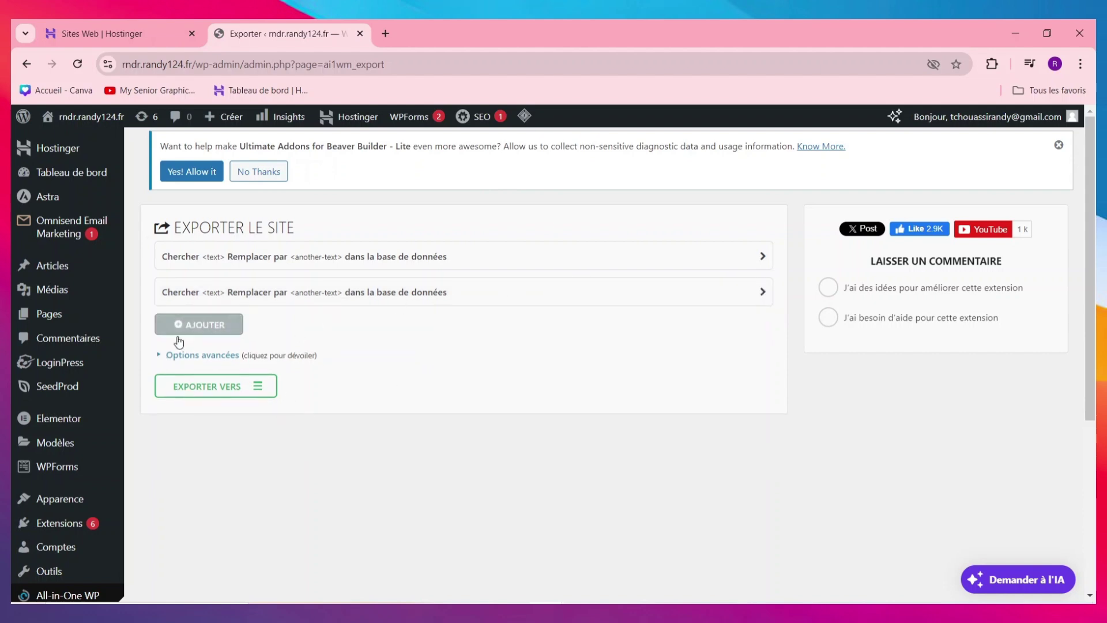
Step: Review the export destinations, export the site to a file and close the completed export dialog
left_click(237, 385)
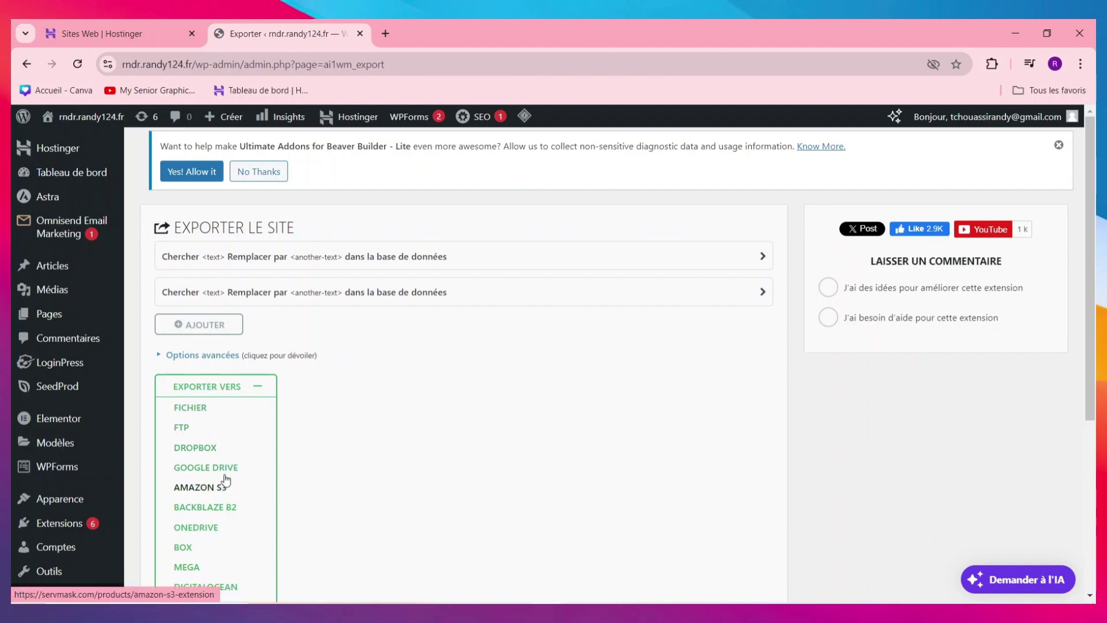
scroll(227, 497, "down", 2)
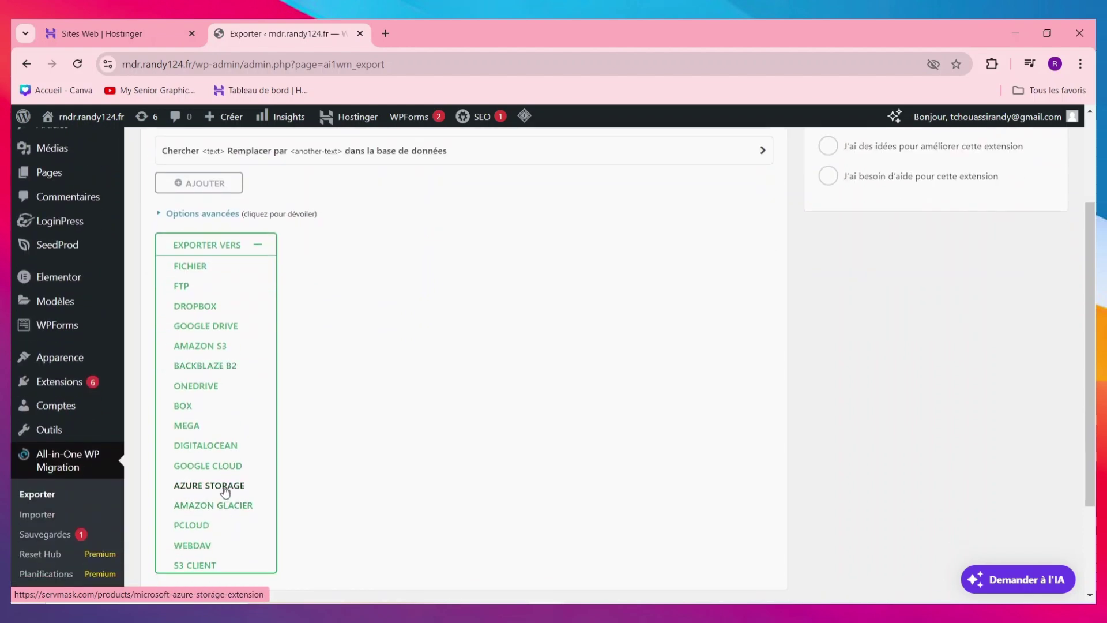
scroll(233, 489, "up", 2)
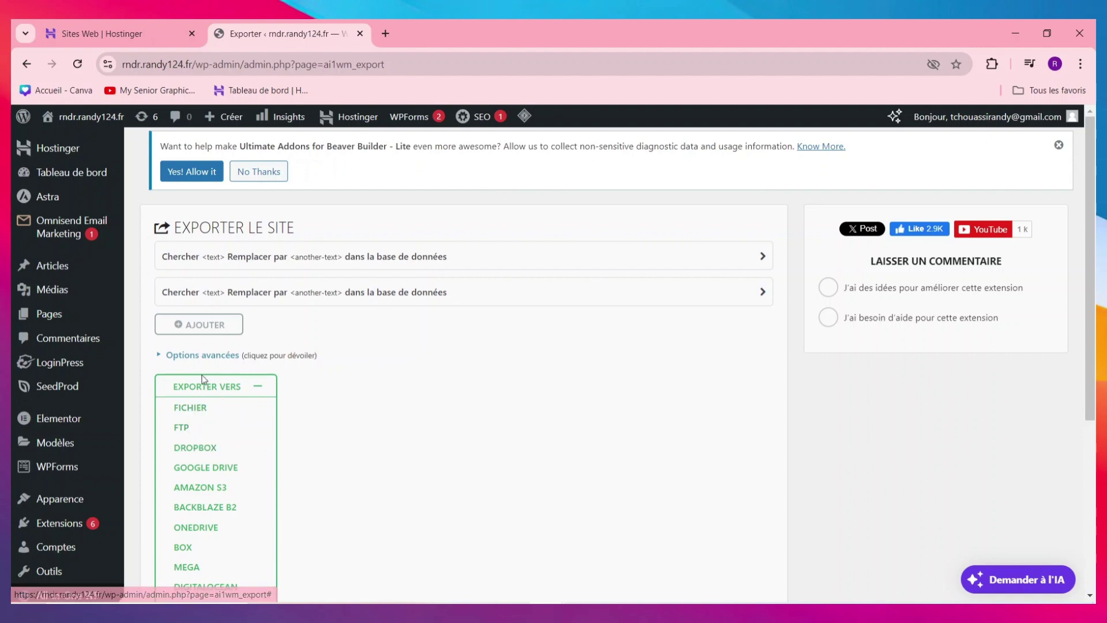
left_click(190, 407)
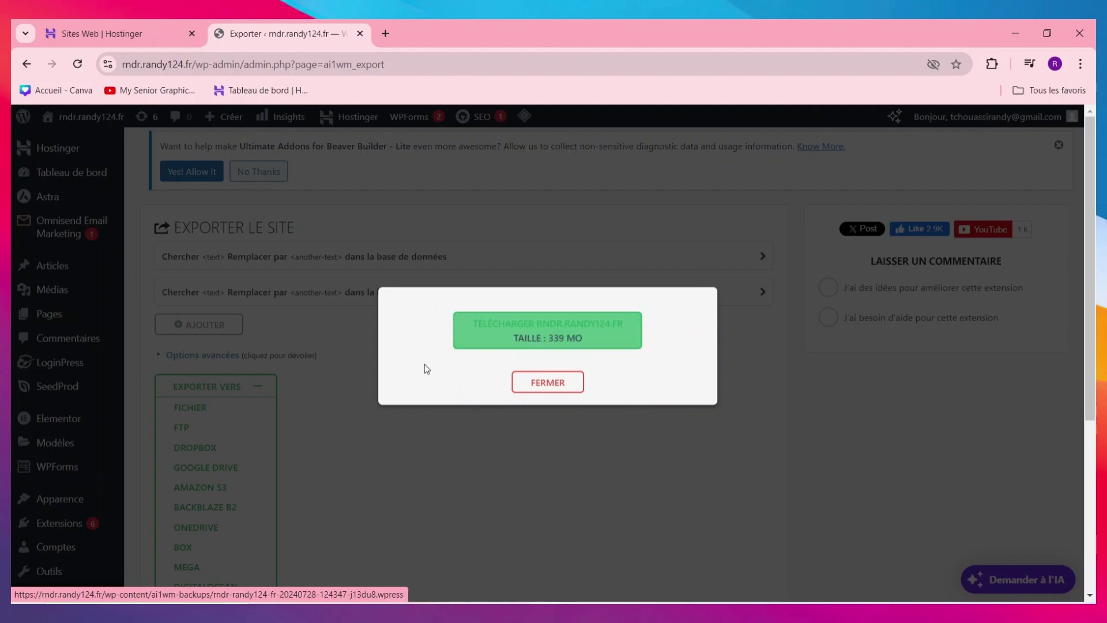
left_click(553, 387)
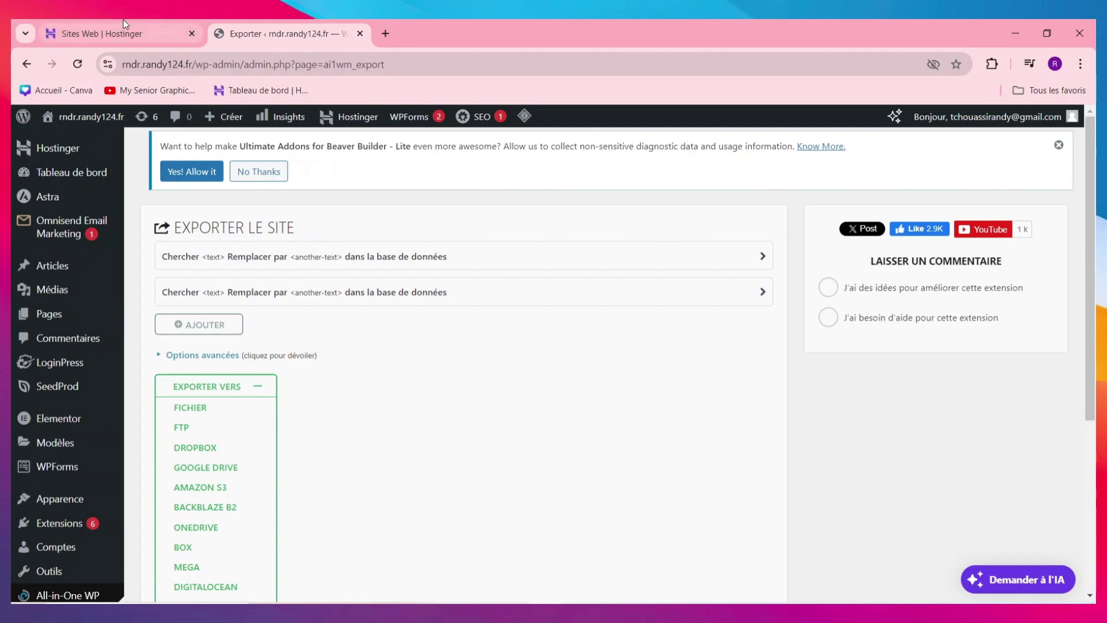
Step: Start adding a WordPress website in Hostinger, choose the affiliate marketing site type and continue to the domain name choice
left_click(154, 33)
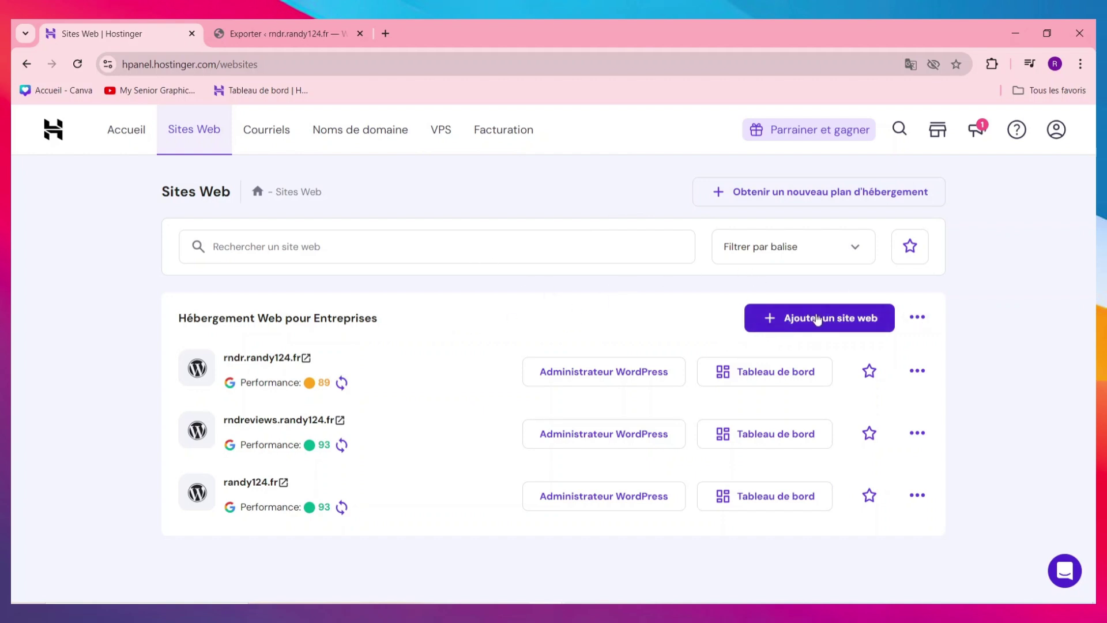
left_click(847, 317)
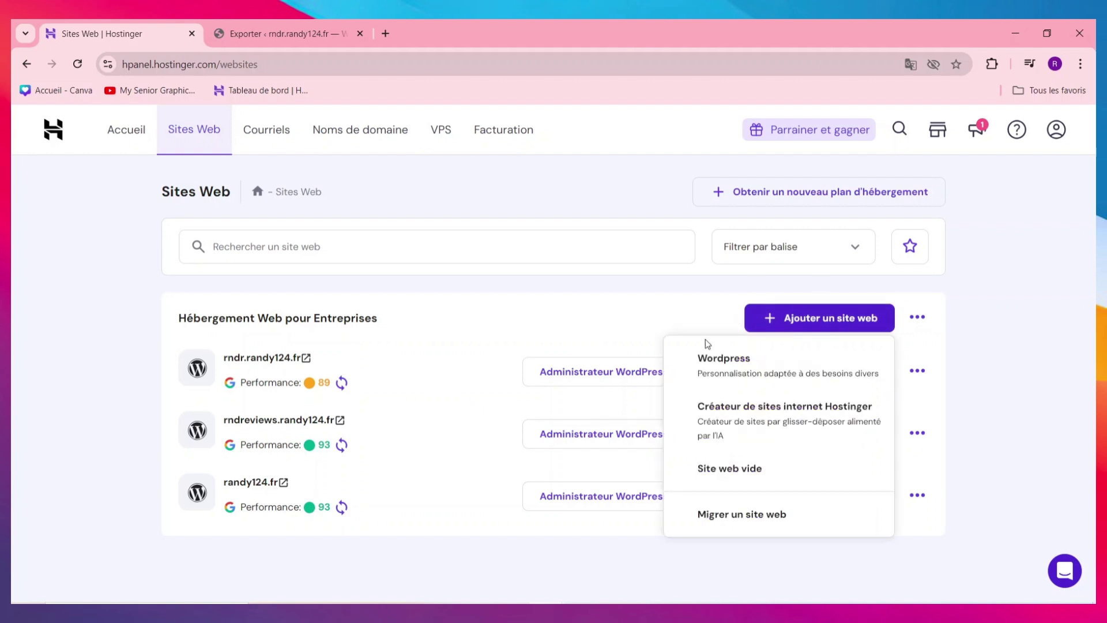
left_click(705, 342)
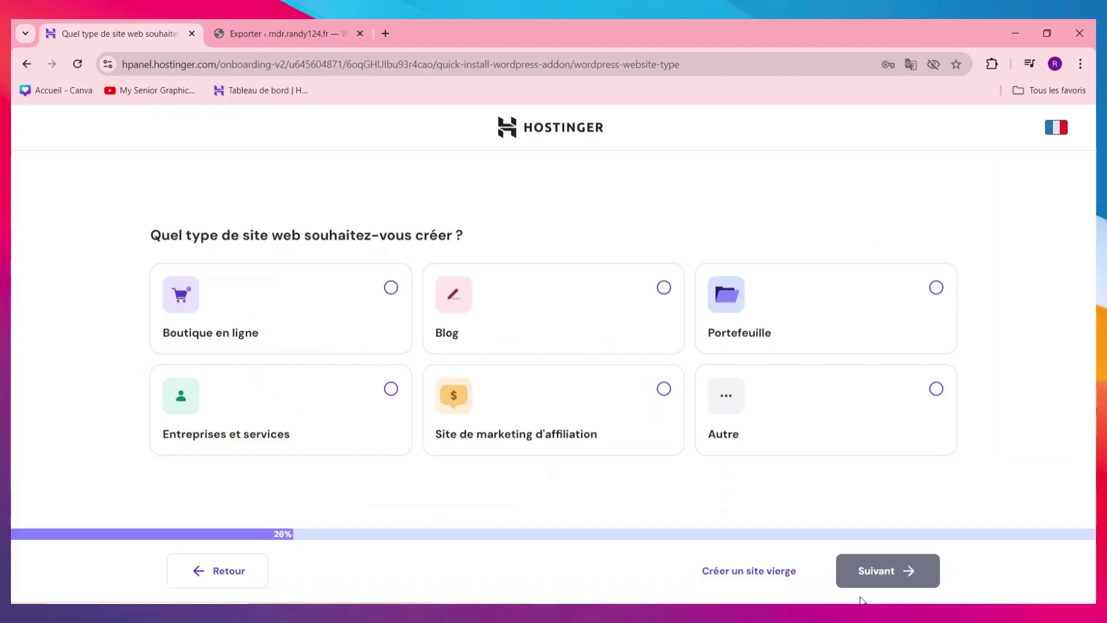
left_click(596, 423)
left_click(859, 571)
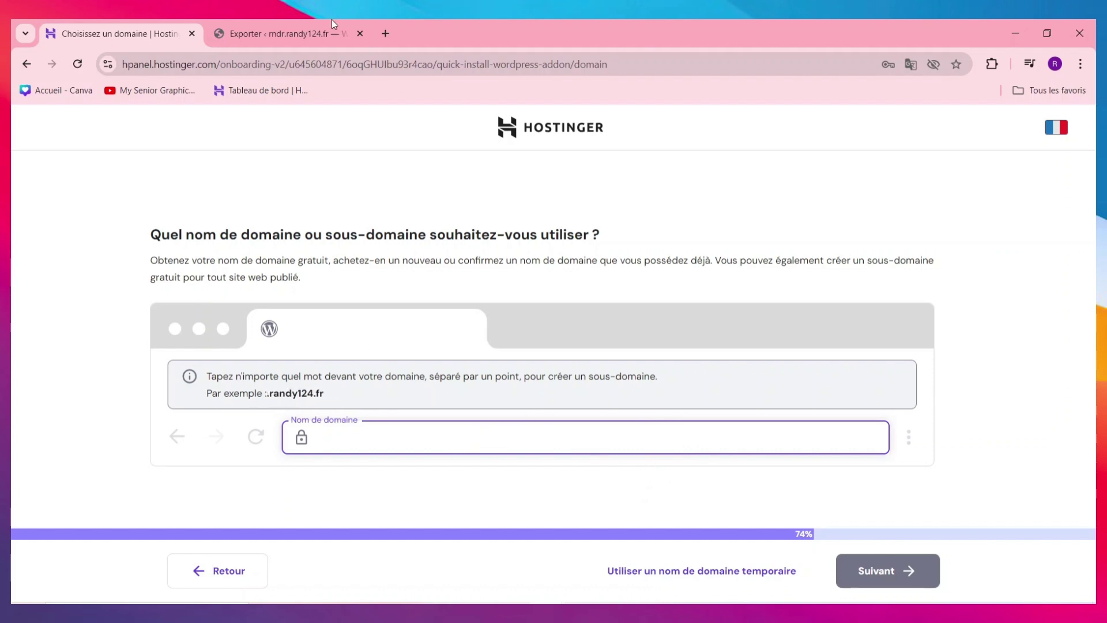
Step: Return to the rndr.randy124.fr WordPress admin and open the All-in-One WP Migration import page
left_click(283, 21)
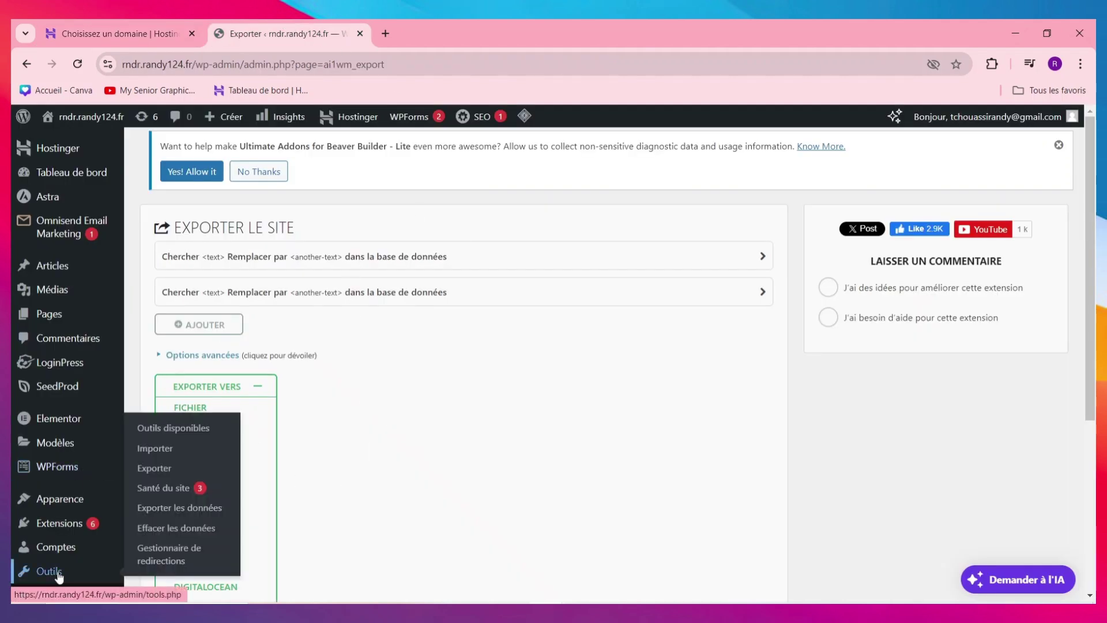
scroll(86, 565, "down", 2)
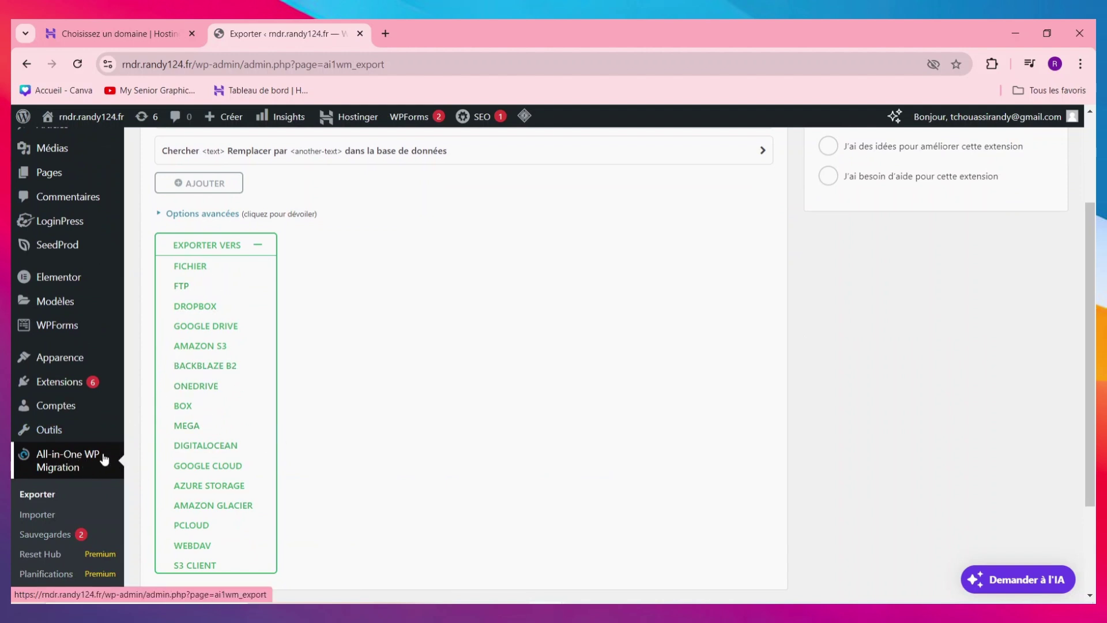
left_click(79, 505)
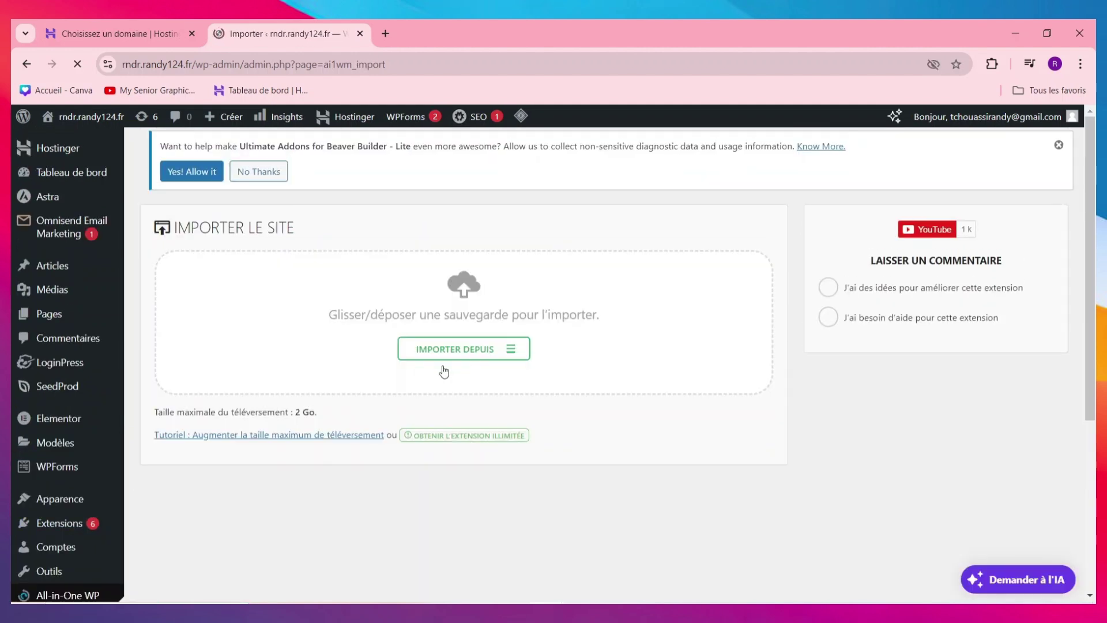